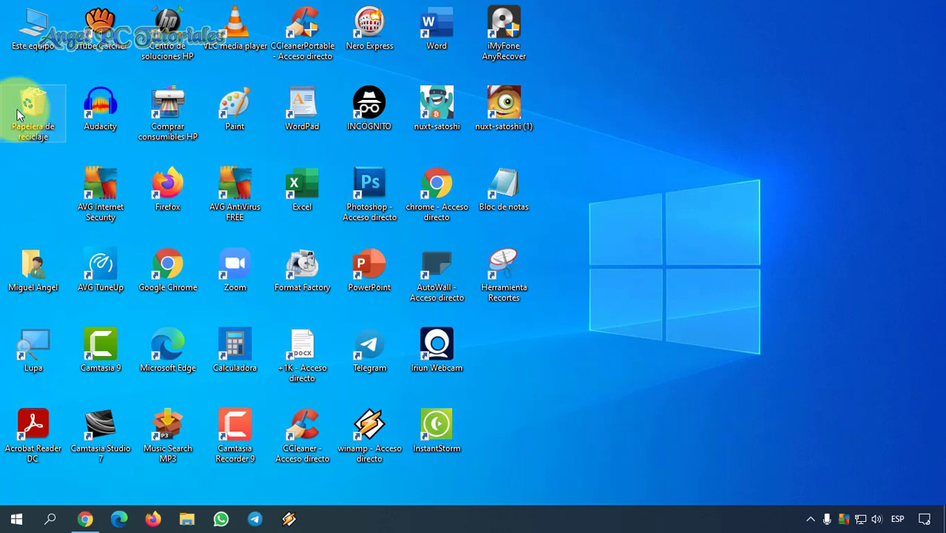
Create a desktop shortcut to the Papelera de reciclaje.
click(34, 114)
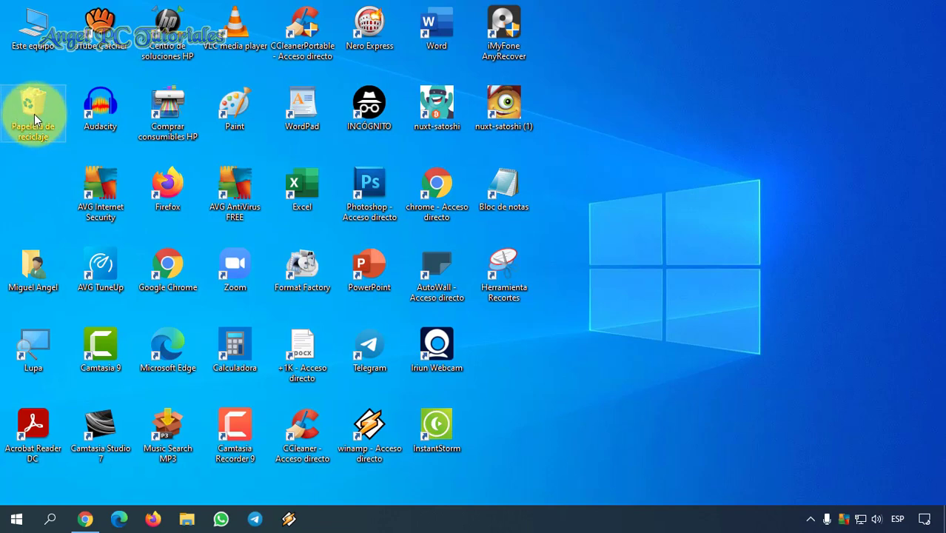
click(215, 233)
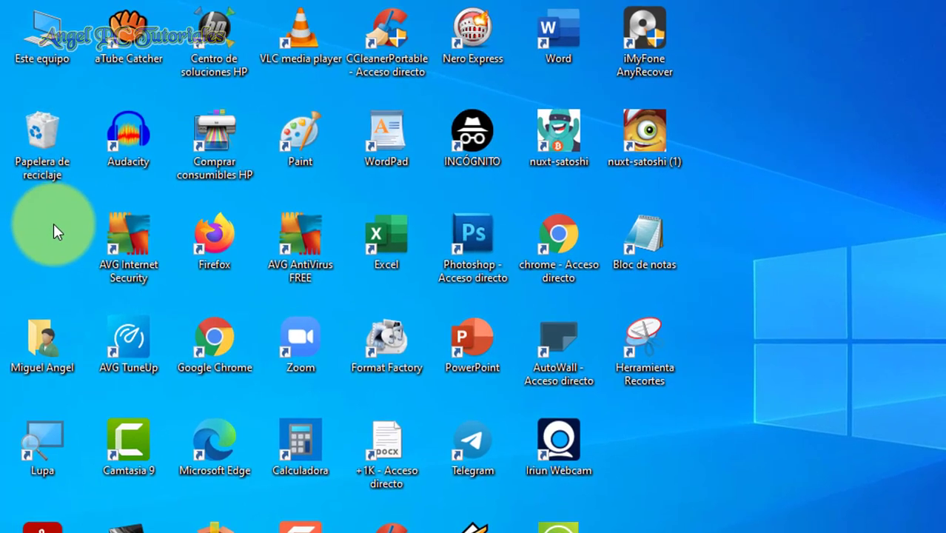
click(47, 153)
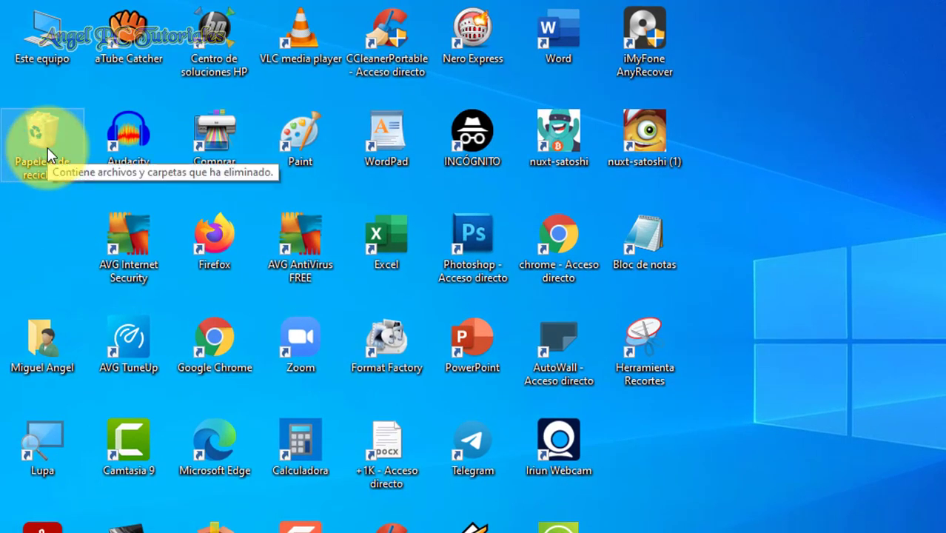
right_click(48, 153)
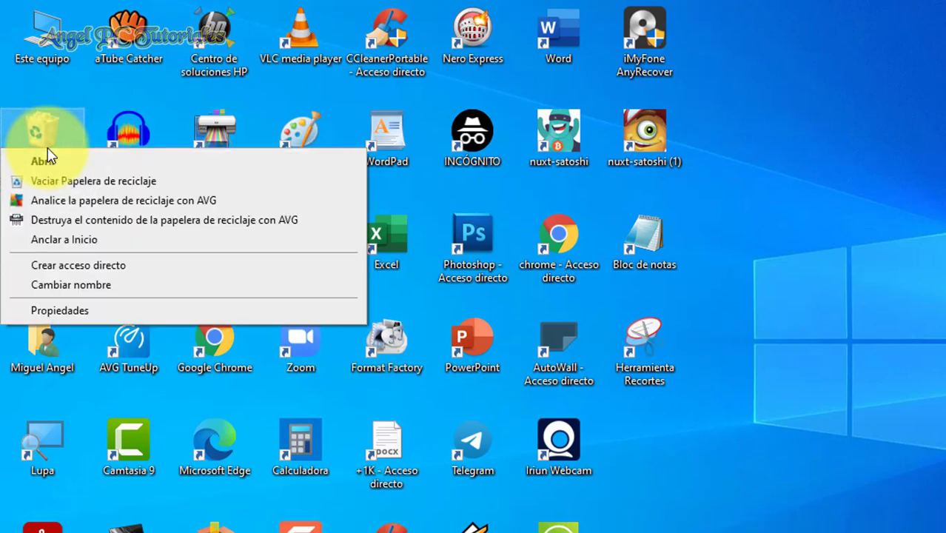
click(127, 273)
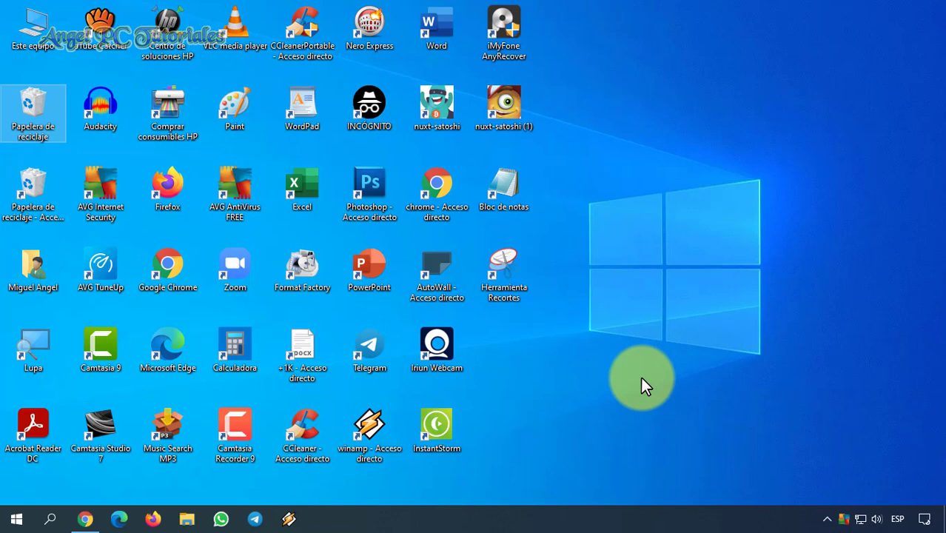
Create a desktop folder named Papelera and move the Papelera de reciclaje shortcut into it.
right_click(681, 403)
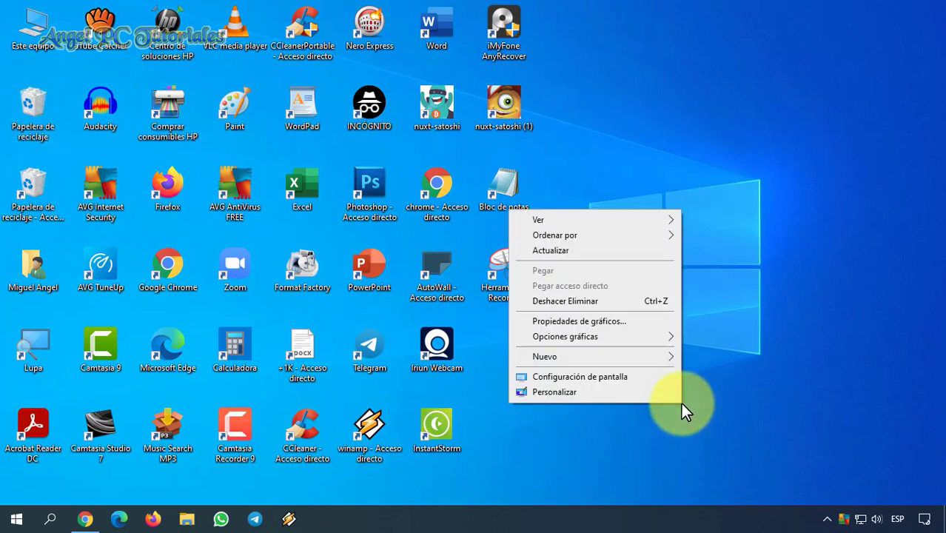
mouse_move(673, 356)
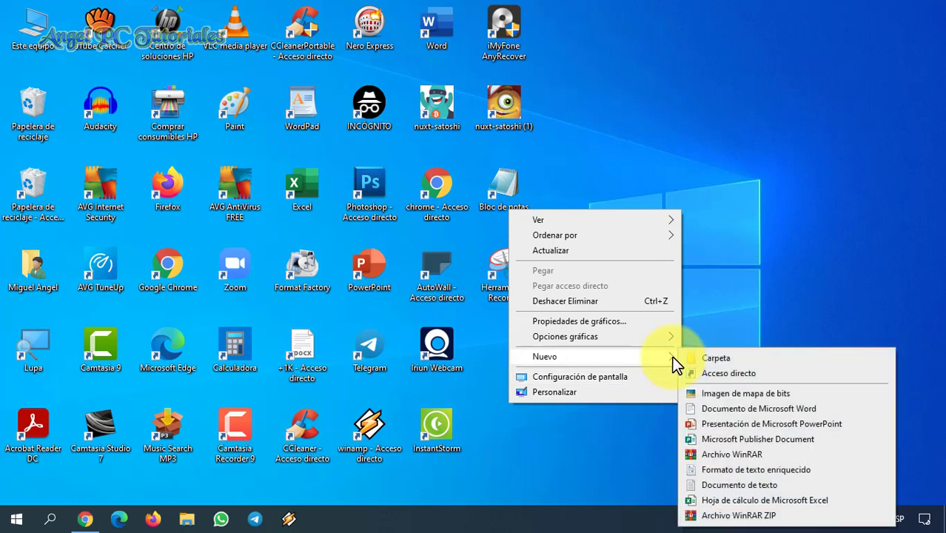
click(724, 358)
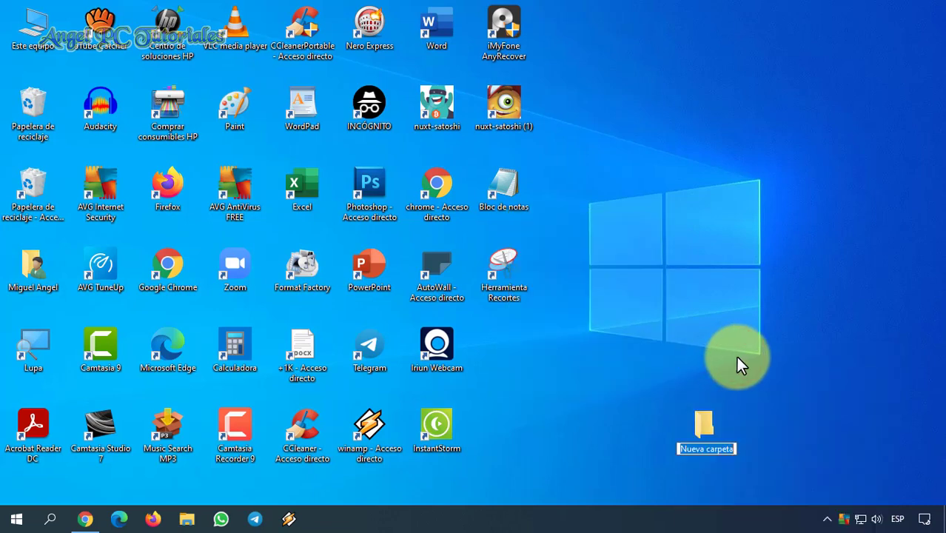
text(P)
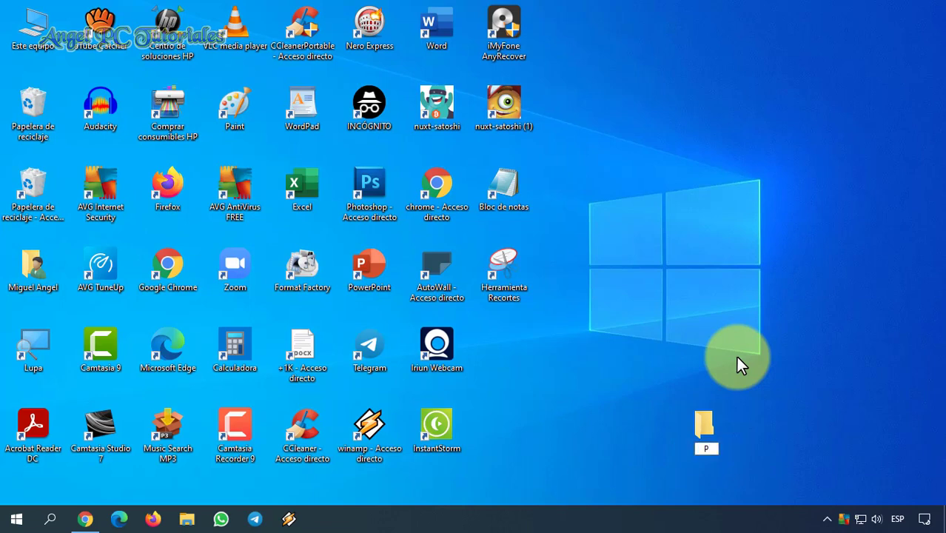
text(apelera)
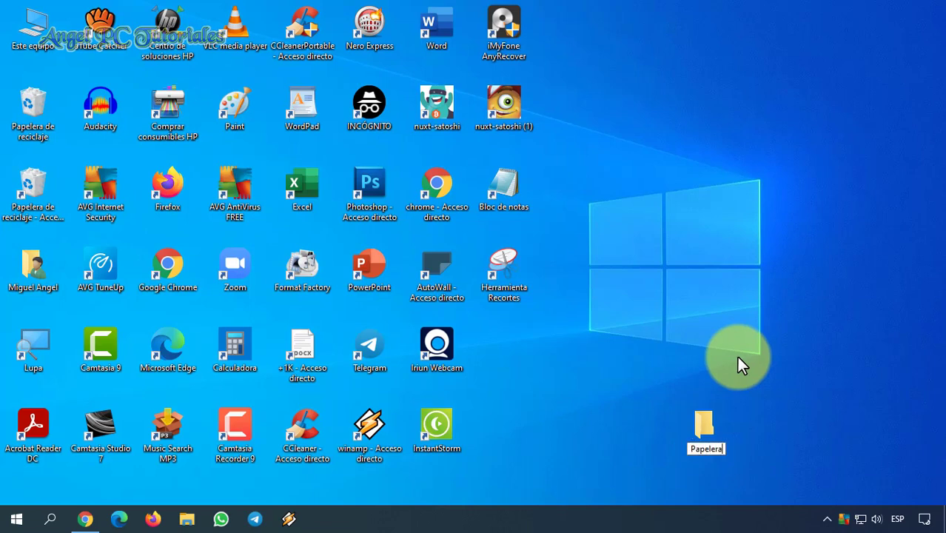
click(737, 357)
drag(710, 416, 529, 341)
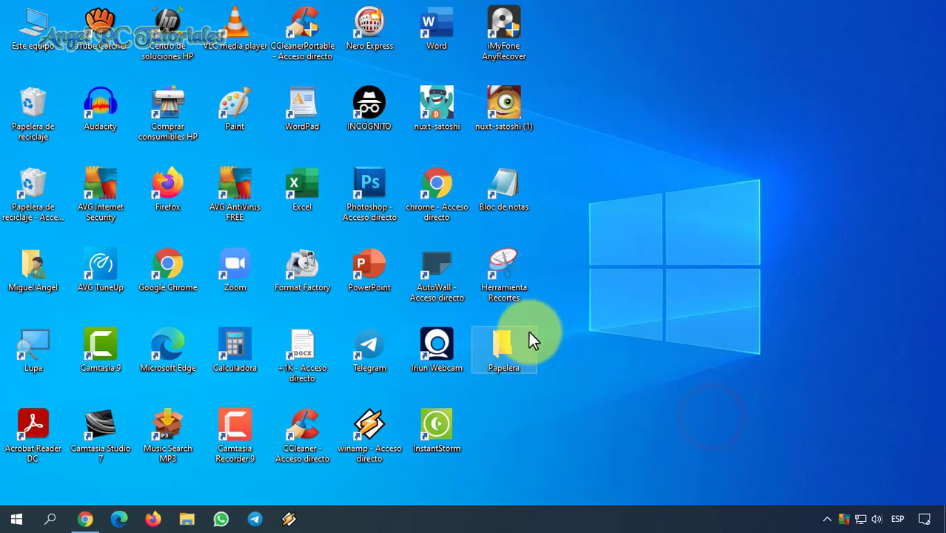
click(631, 358)
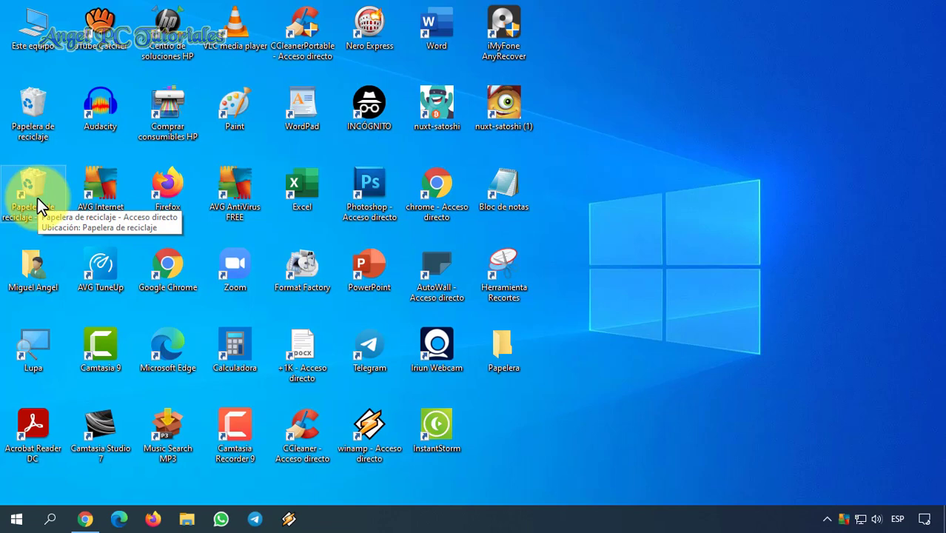
drag(35, 203, 514, 346)
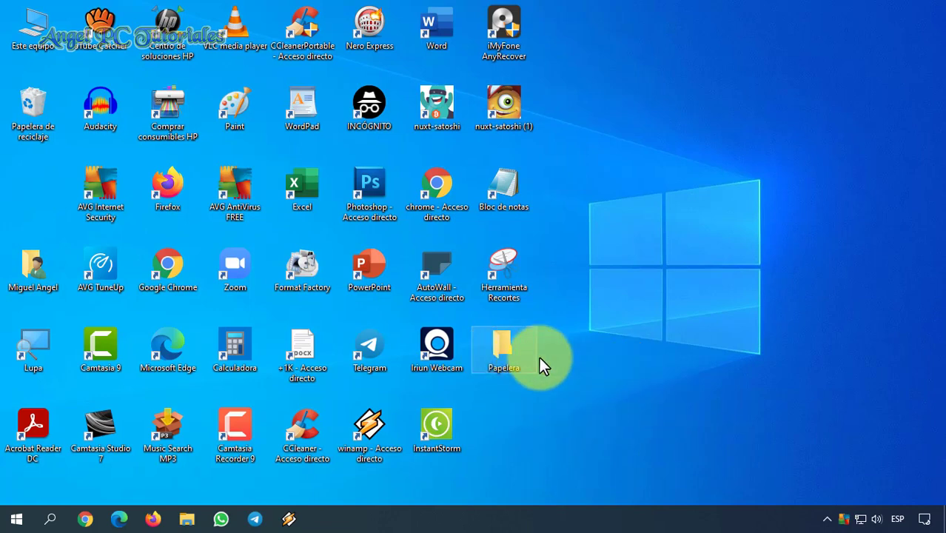
Move the Papelera folder from the desktop into the Imágenes folder and close the file explorer.
right_click(504, 345)
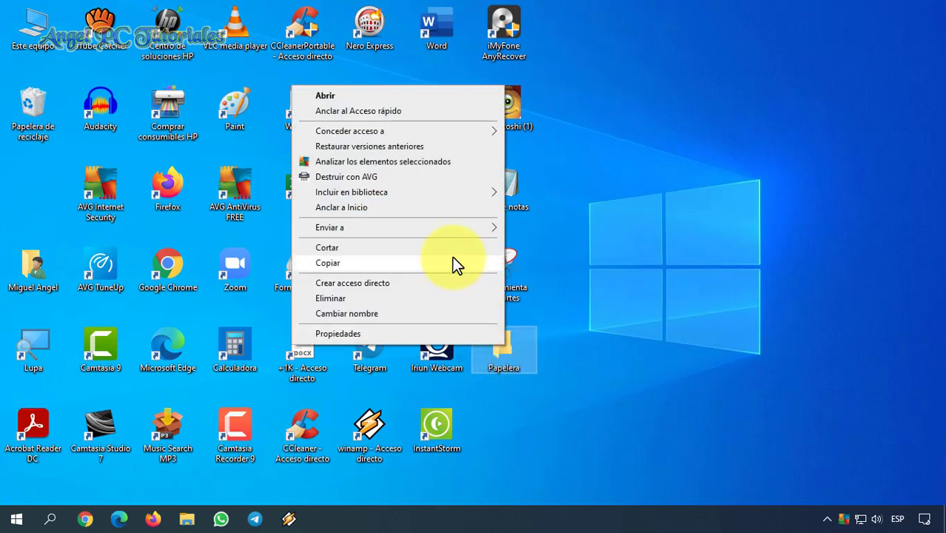
click(455, 263)
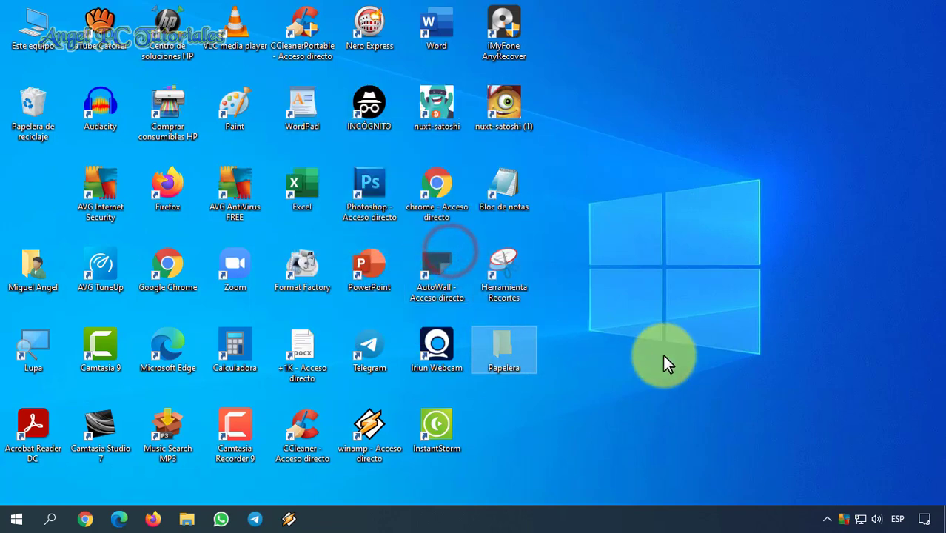
click(188, 521)
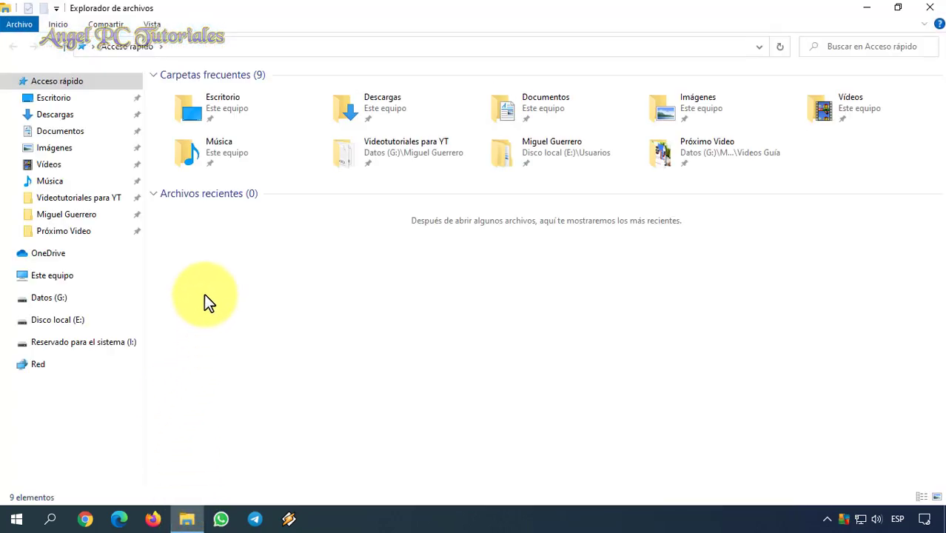
click(97, 150)
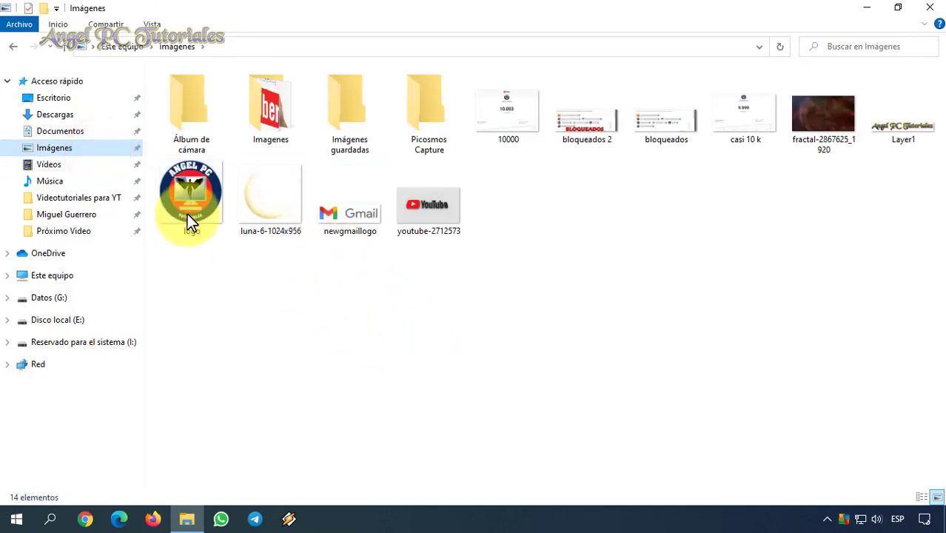
right_click(488, 339)
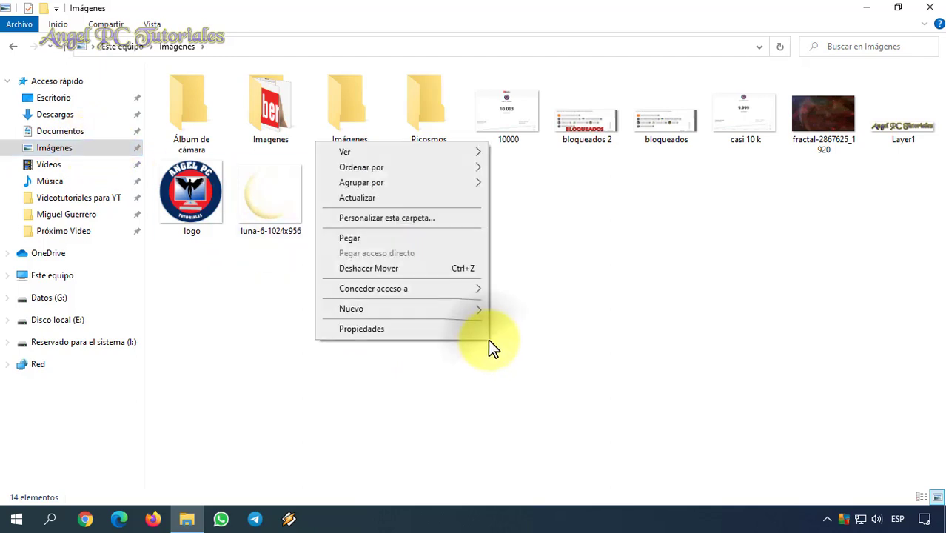
click(423, 240)
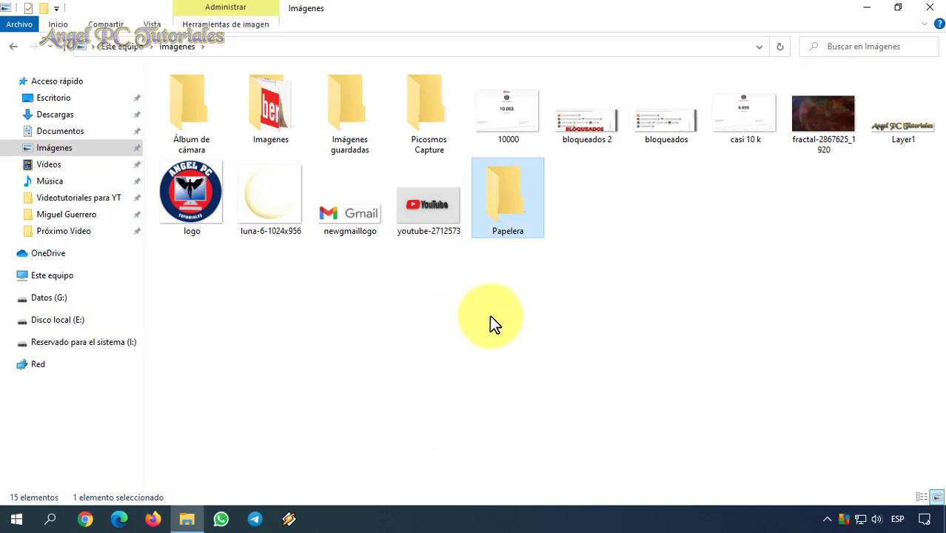
click(531, 319)
click(934, 7)
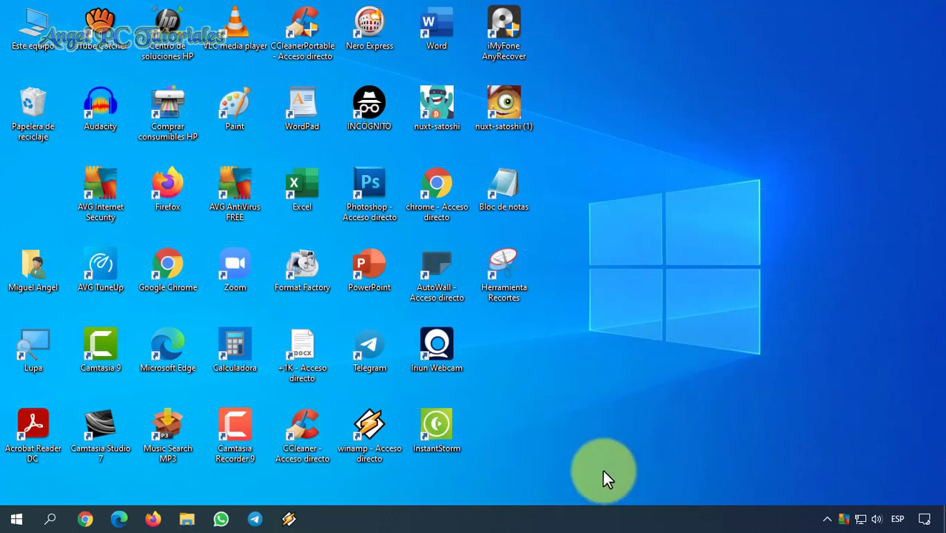
Add the Papelera folder from Imágenes as a new toolbar on the taskbar.
right_click(601, 524)
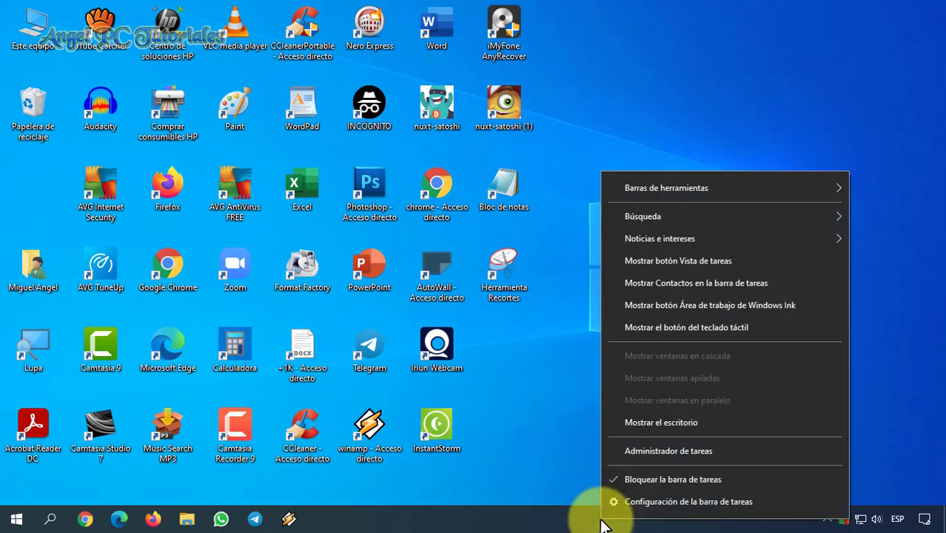
mouse_move(643, 193)
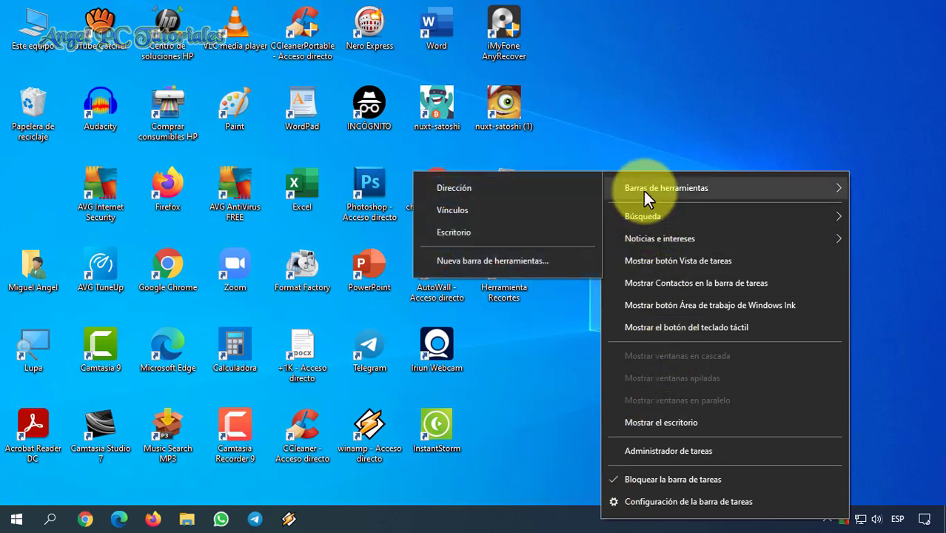
click(501, 261)
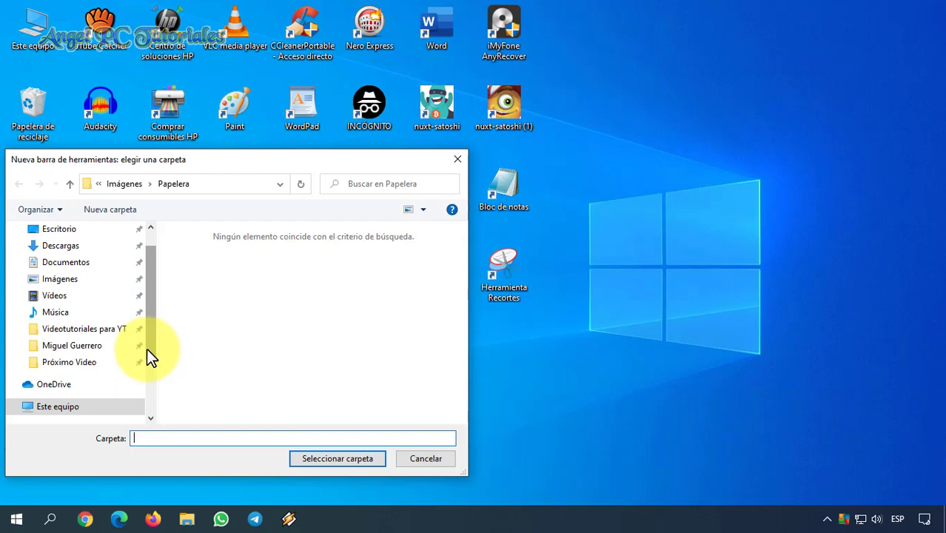
click(66, 281)
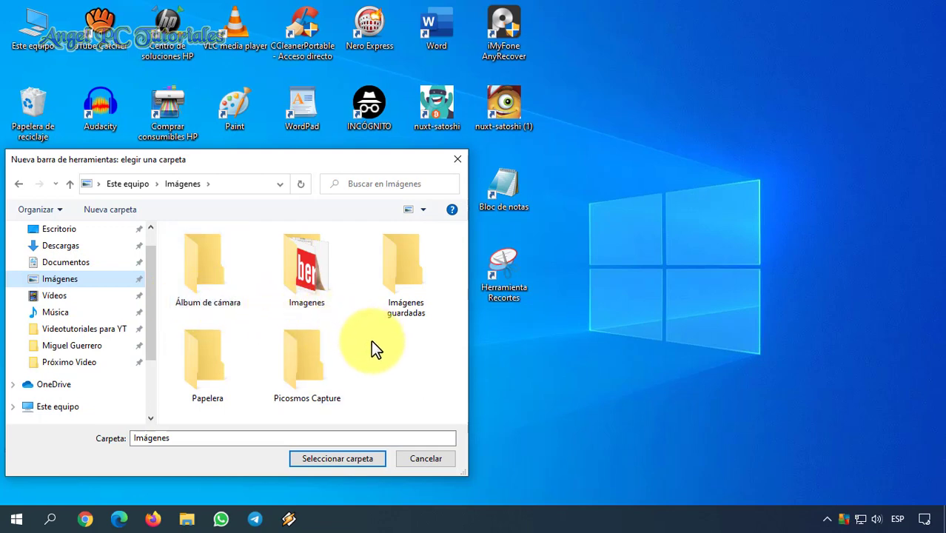
click(210, 367)
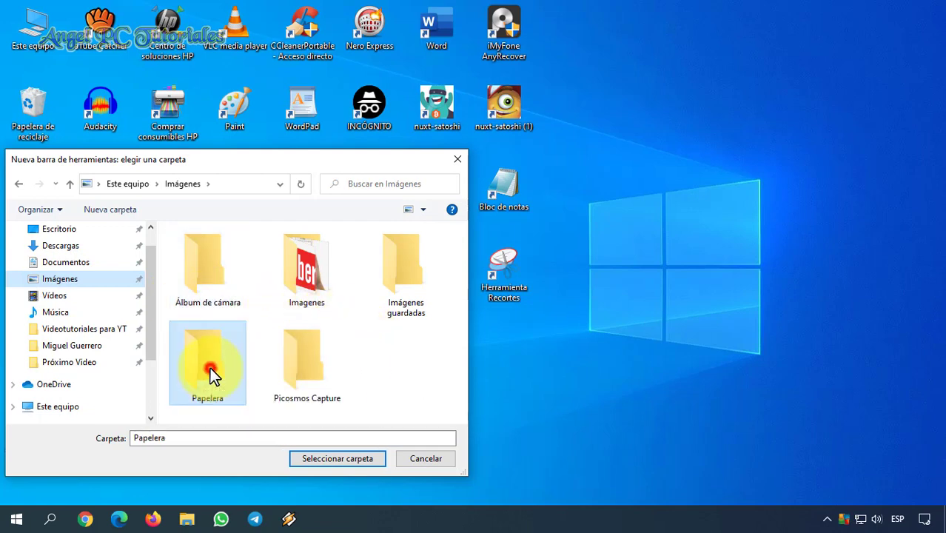
click(350, 457)
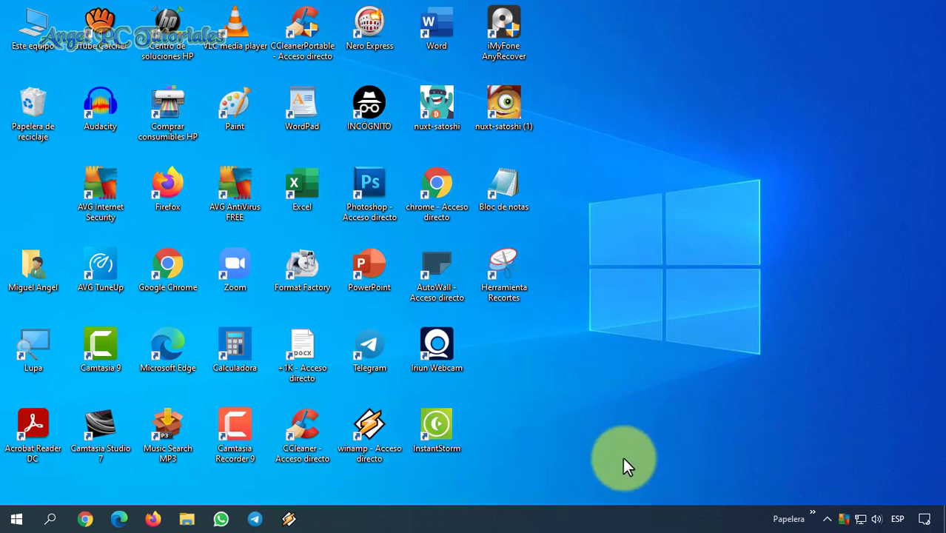
Unlock the taskbar and hide both the text and the title of the Papelera toolbar.
right_click(625, 523)
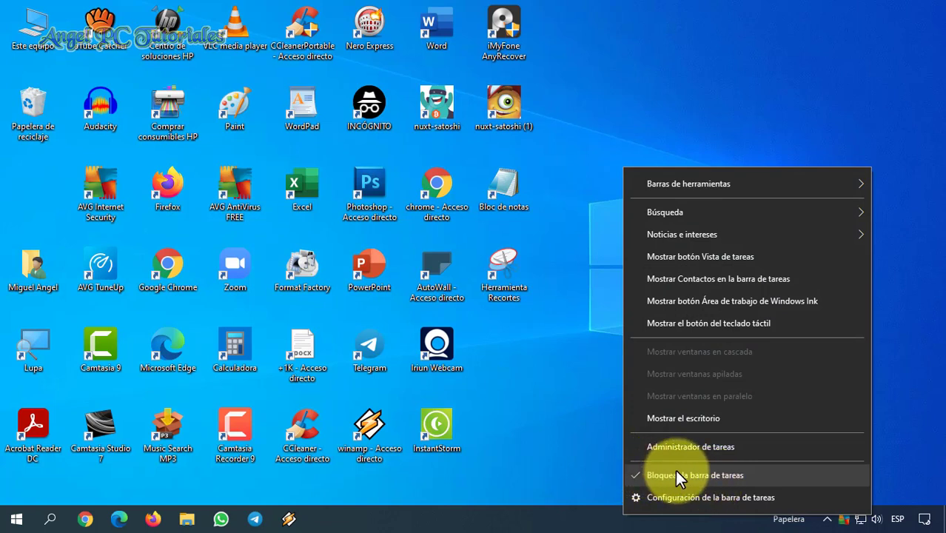
click(675, 475)
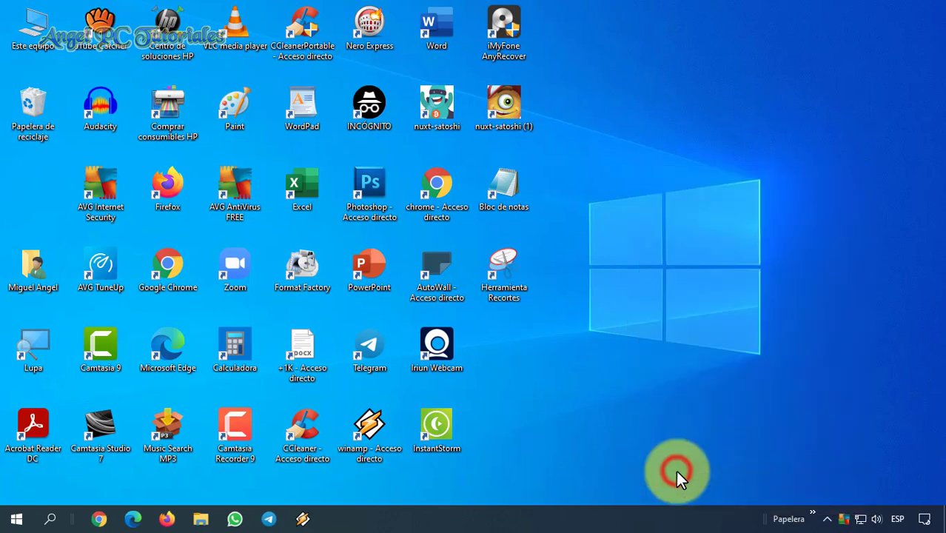
right_click(791, 521)
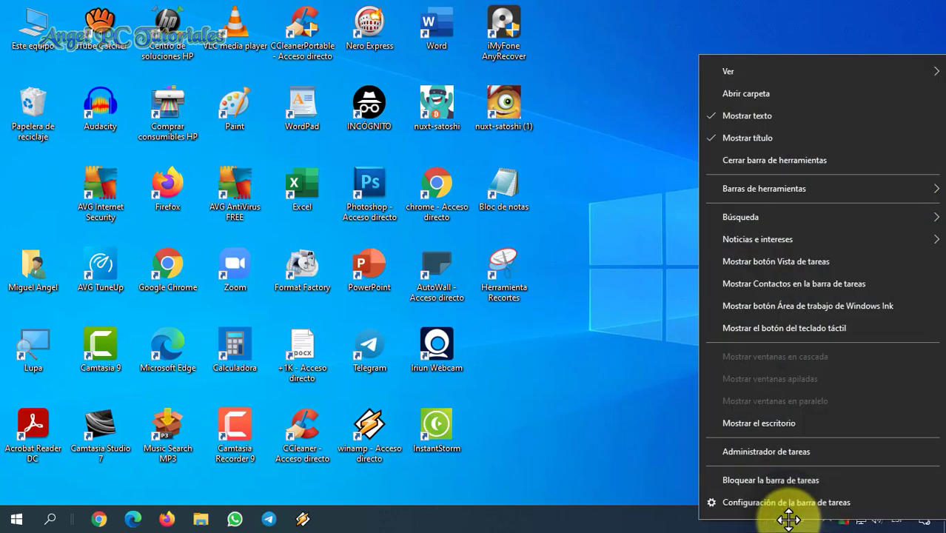
click(775, 115)
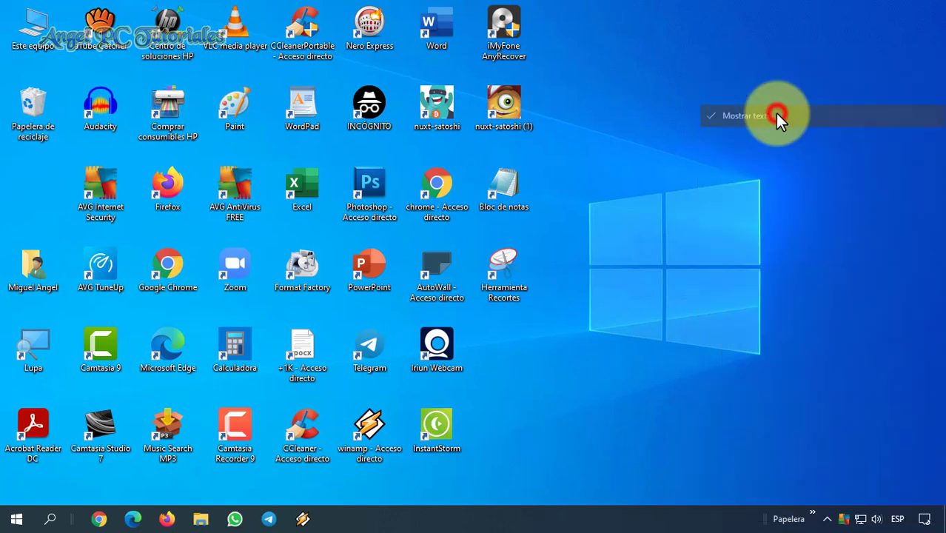
right_click(792, 520)
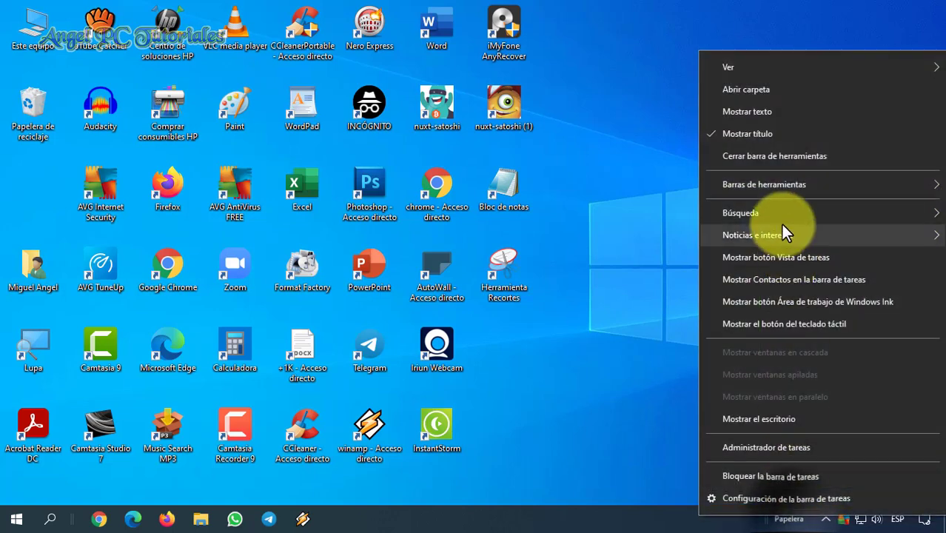
click(757, 135)
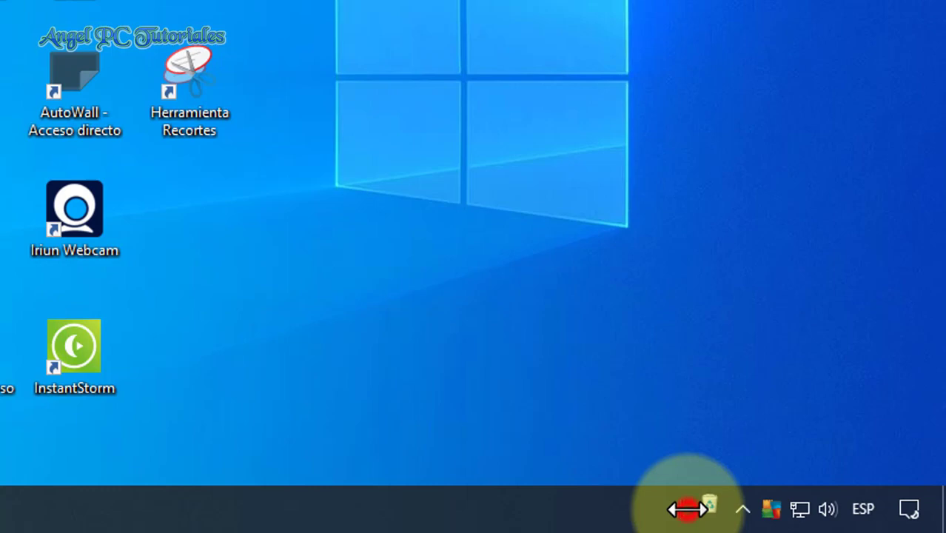
Move the Papelera toolbar along the taskbar to sit between the search icon and the pinned apps, closing the gap before Chrome.
drag(687, 509, 23, 511)
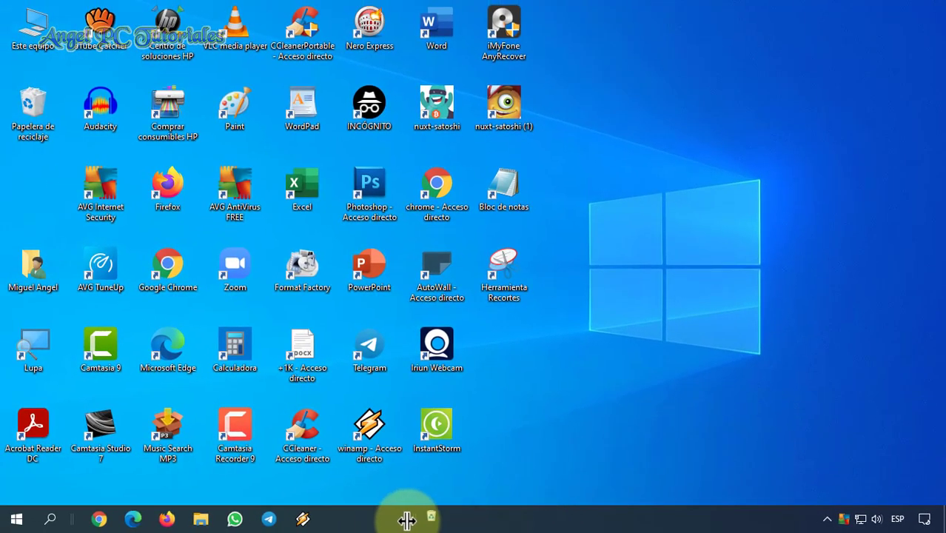
drag(407, 520, 71, 517)
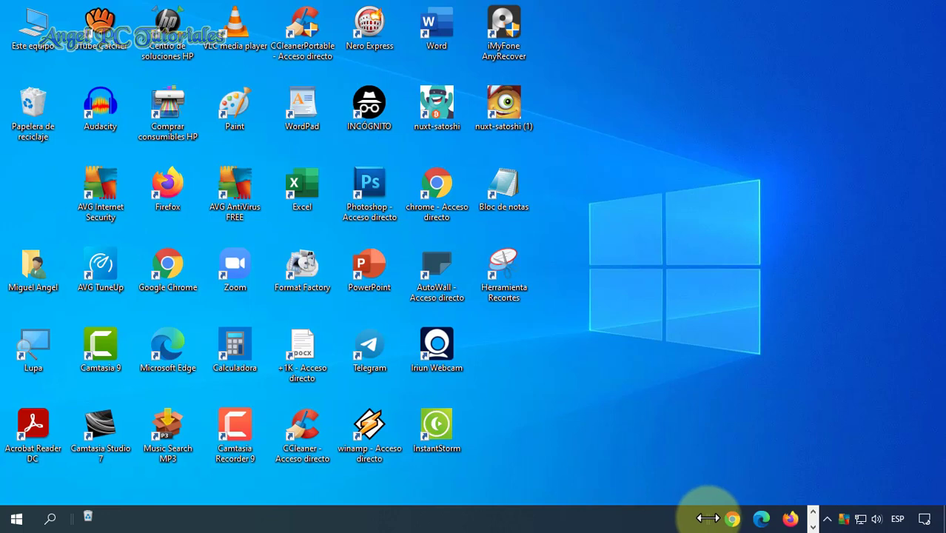
drag(708, 518, 95, 524)
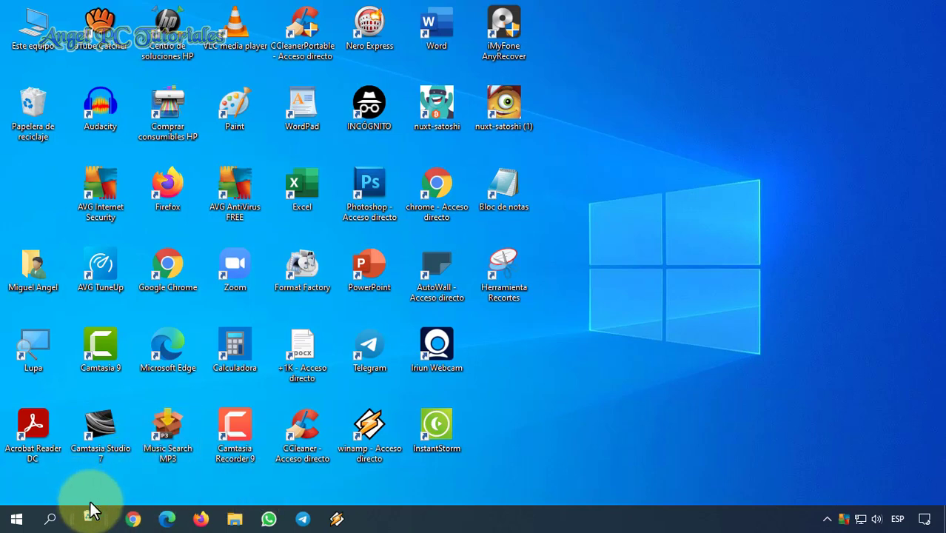
Lock the taskbar to fix the Papelera toolbar in place beside the pinned apps.
right_click(496, 525)
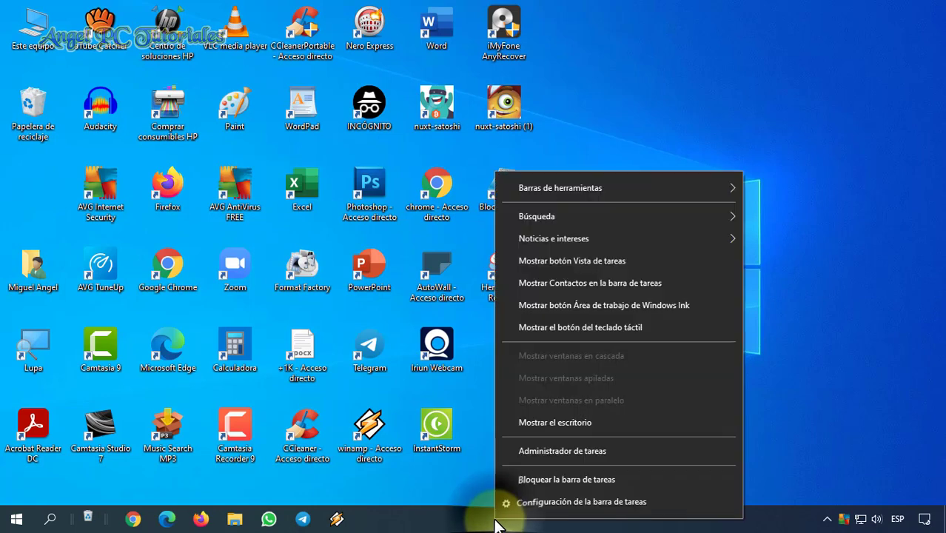
click(560, 479)
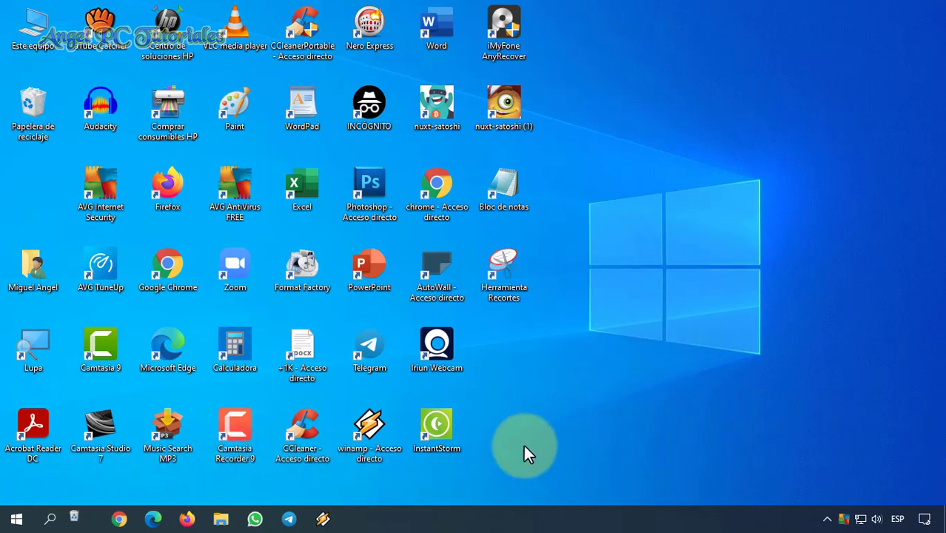
right_click(33, 110)
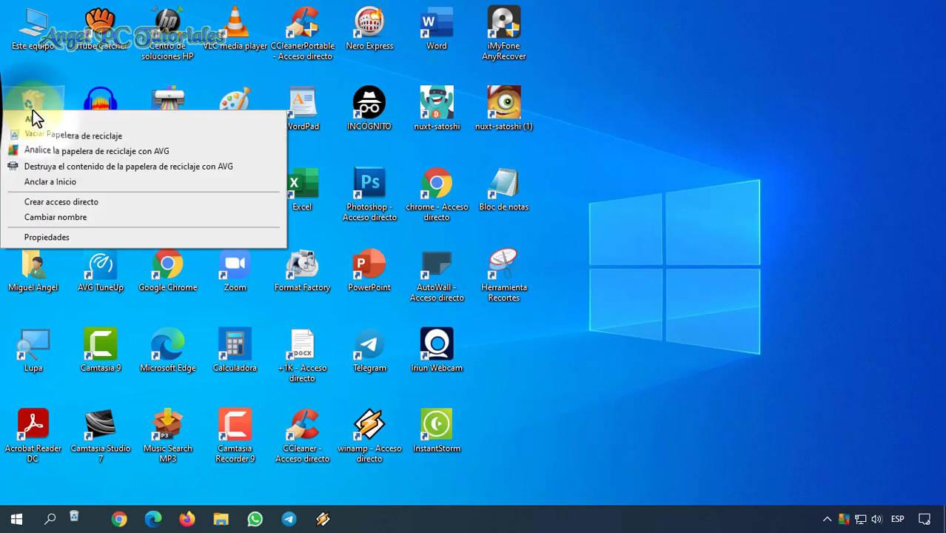
click(659, 245)
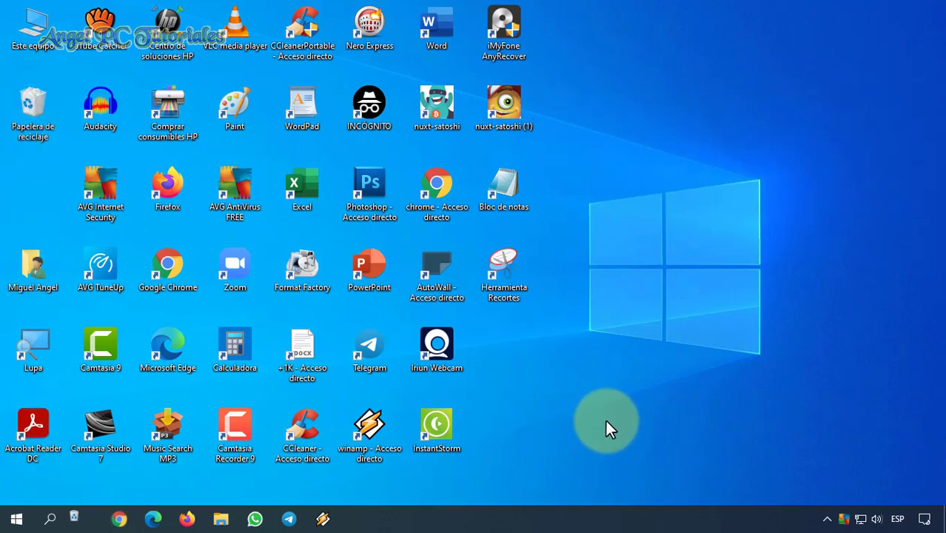
click(605, 420)
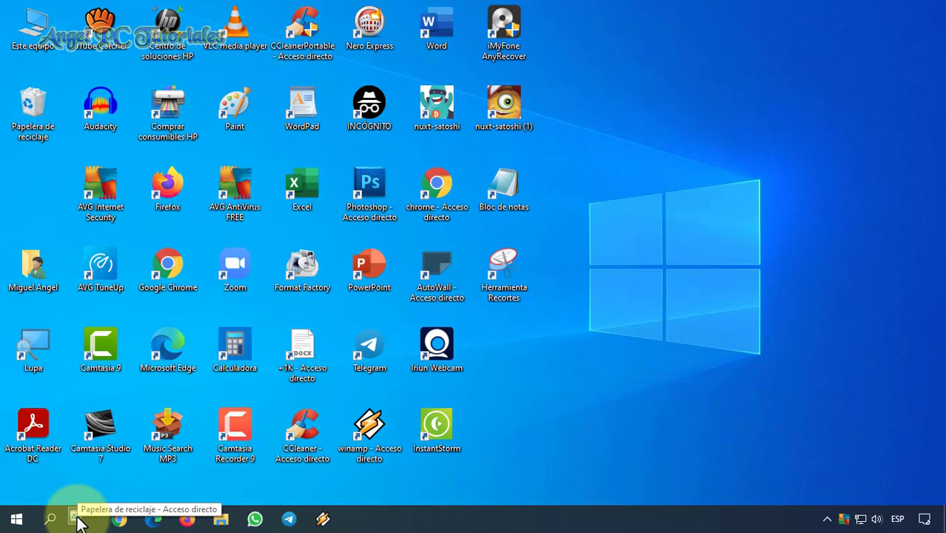
Remove the Papelera toolbar from the taskbar by disabling it among the taskbar's toolbars.
right_click(439, 526)
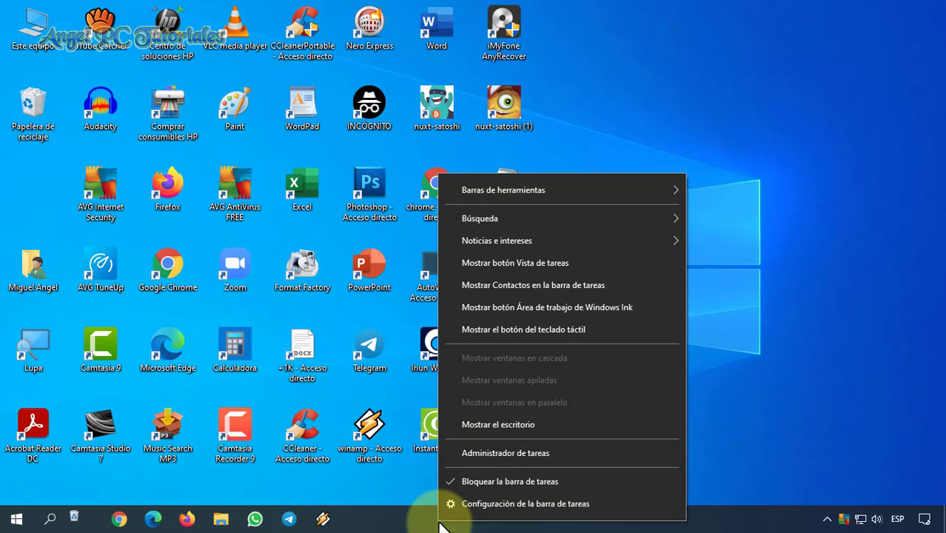
mouse_move(516, 191)
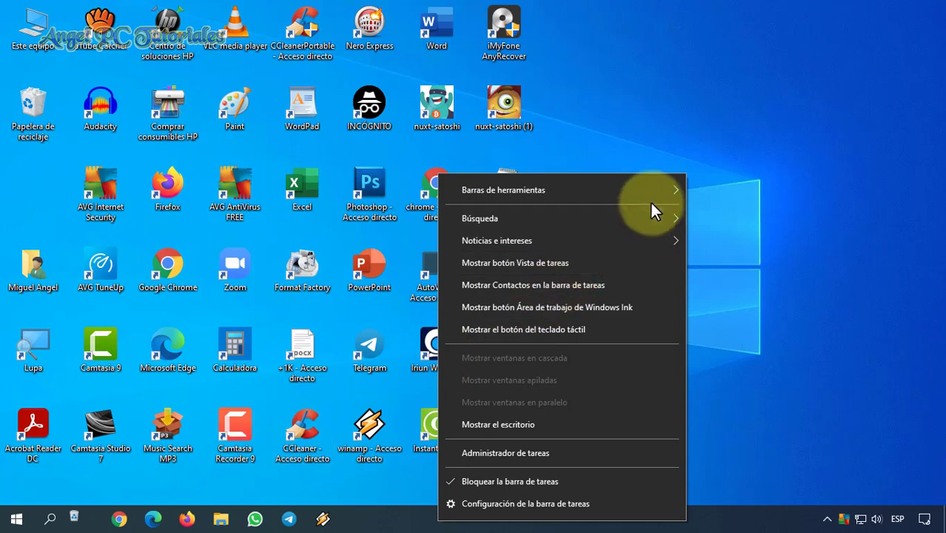
mouse_move(660, 190)
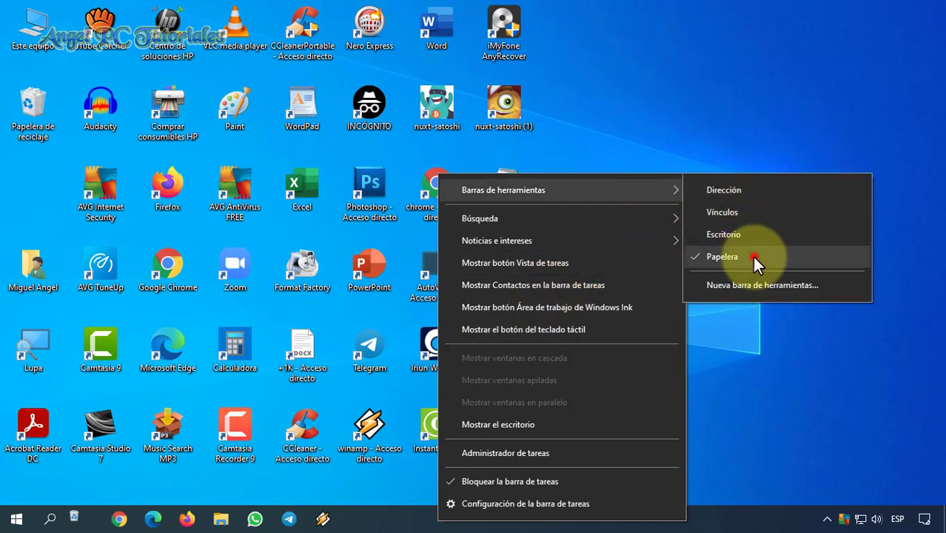
click(753, 256)
click(671, 426)
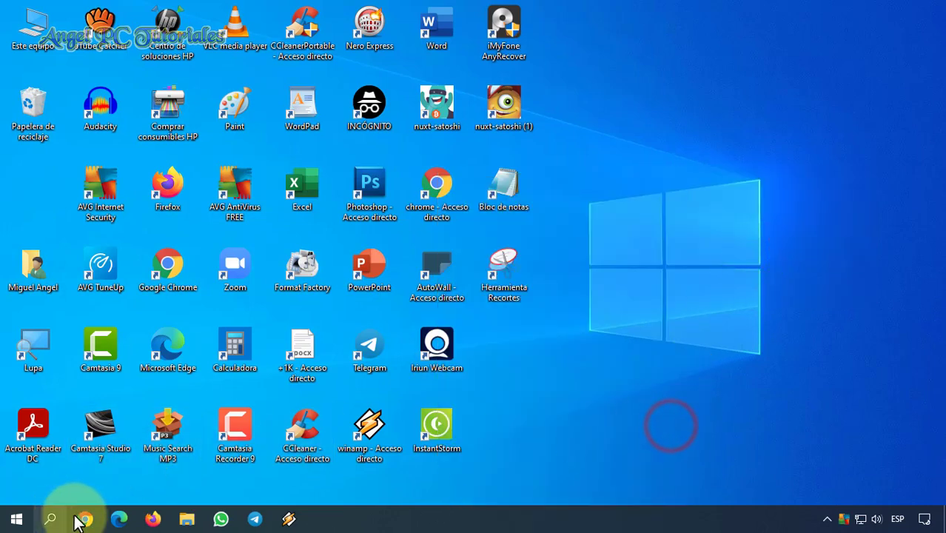